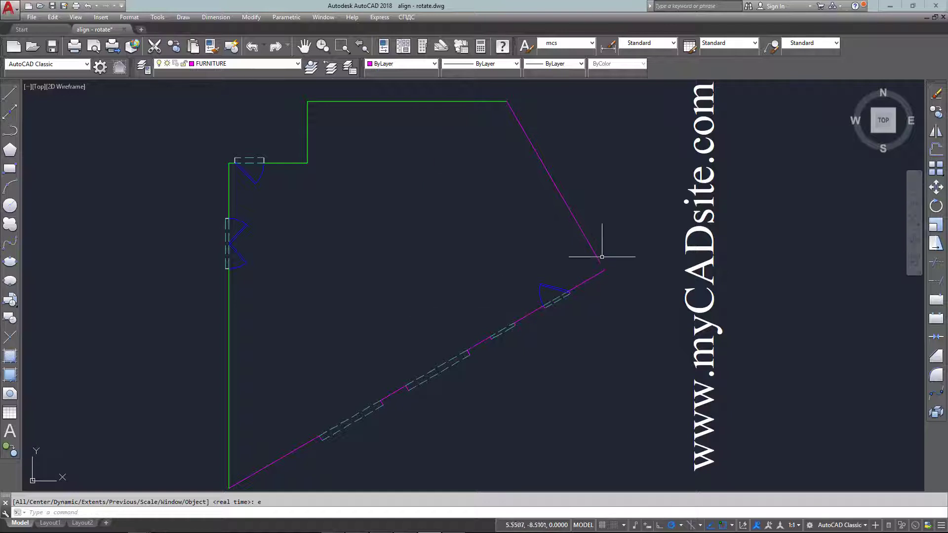
- Undo the last rotation and reframe the room with the magenta walls in view
key(ctrl+z)
key(ctrl+z)
scroll(341, 264, up, 2)
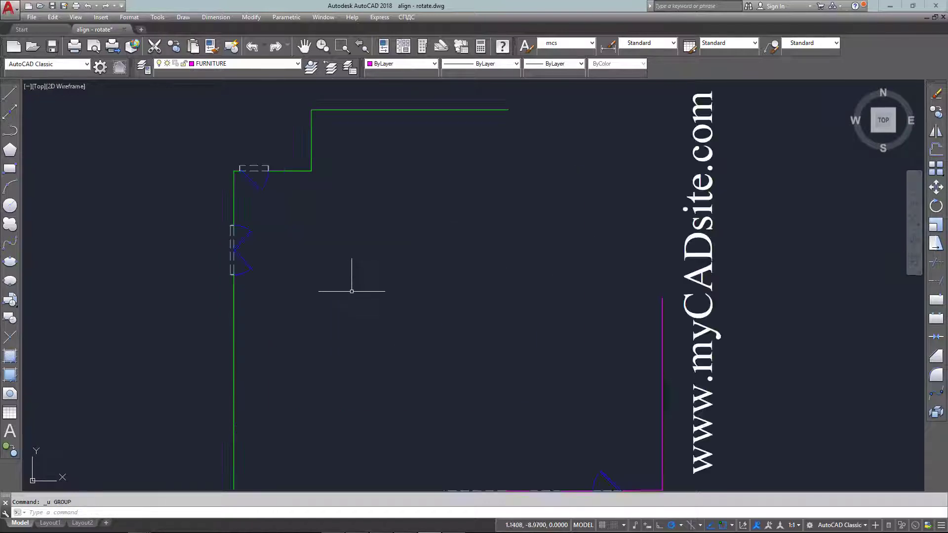
scroll(352, 294, down, 2)
scroll(352, 294, up, 2)
middle_drag(352, 294, 351, 270)
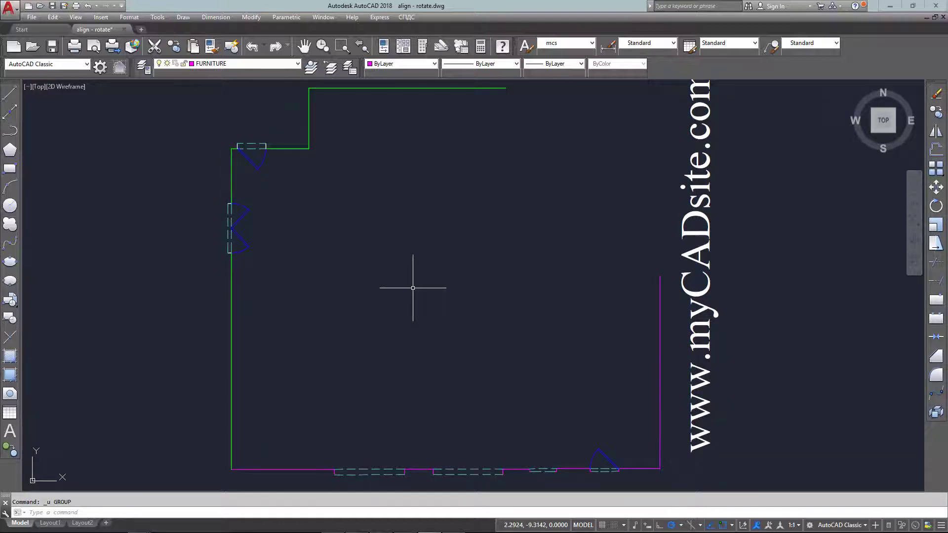
- ALIGN the magenta walls and windows from the lower-left corner onto the top green wall's end, without scaling
text(al)
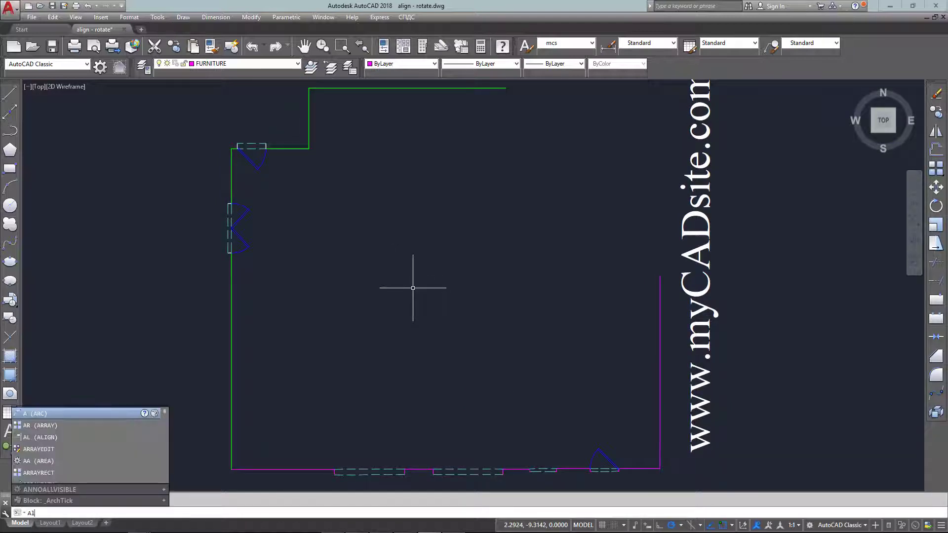
key(Return)
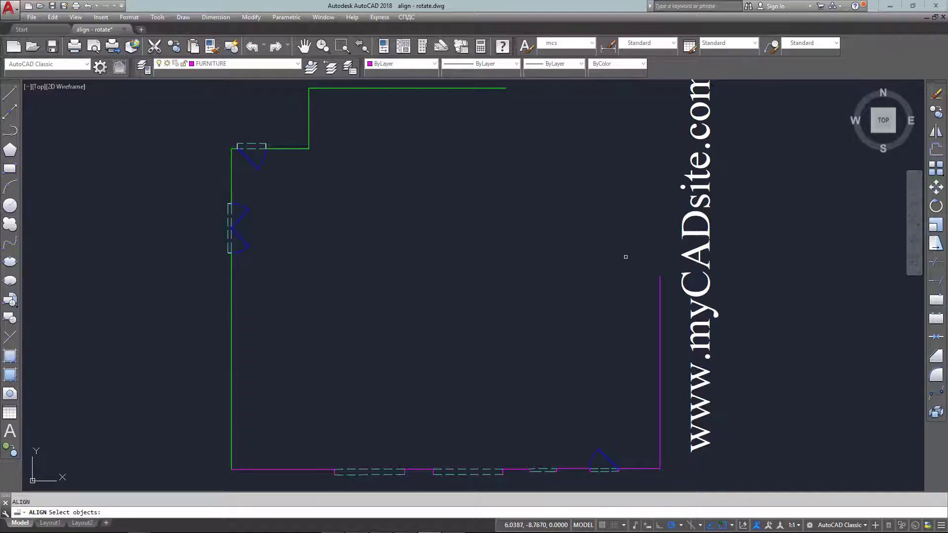
click(673, 246)
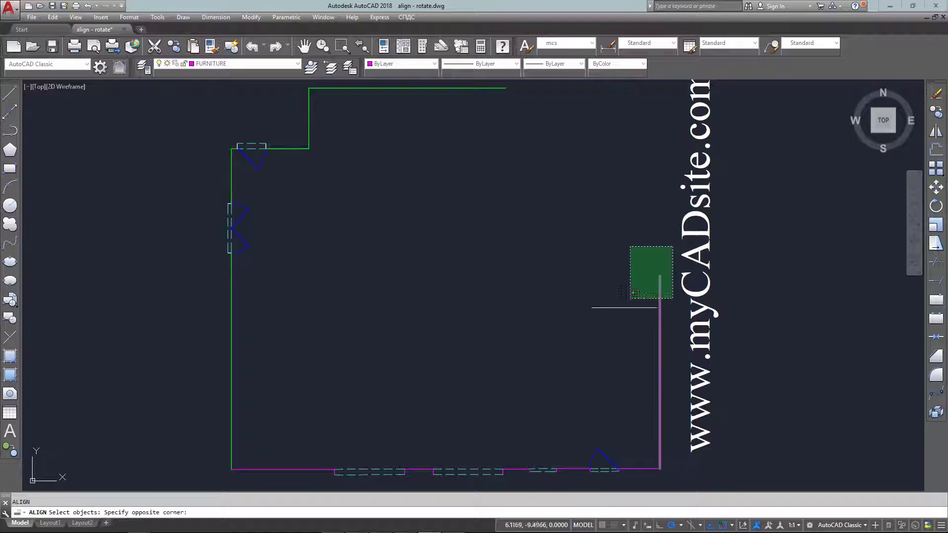
click(279, 483)
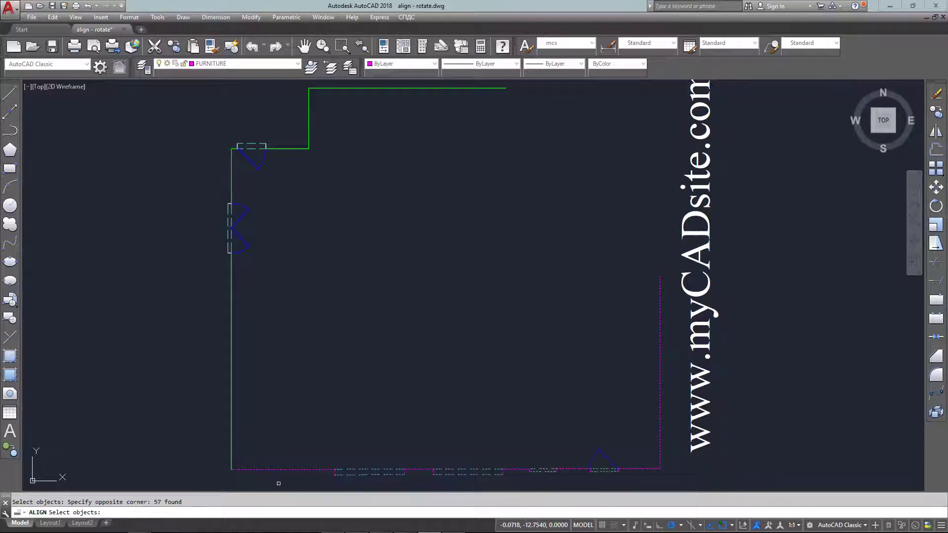
key(Return)
click(231, 470)
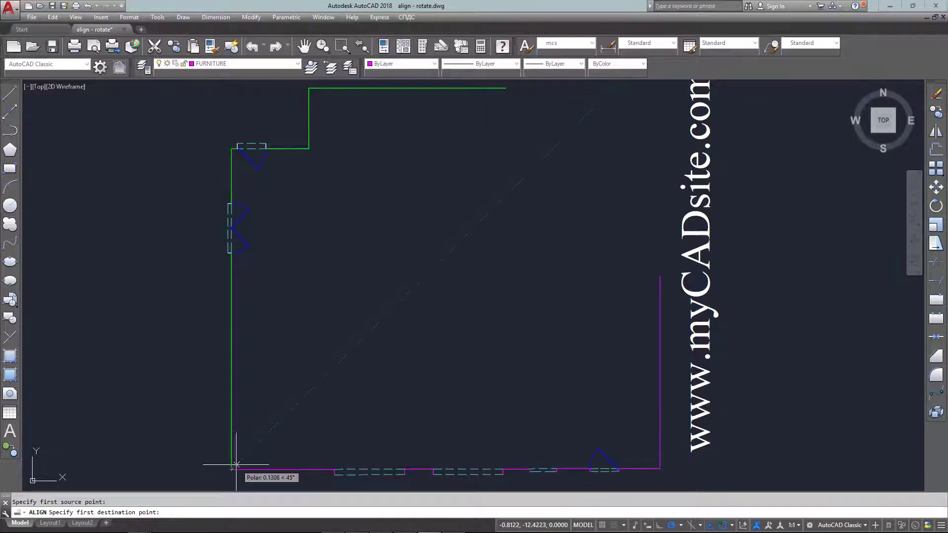
click(231, 470)
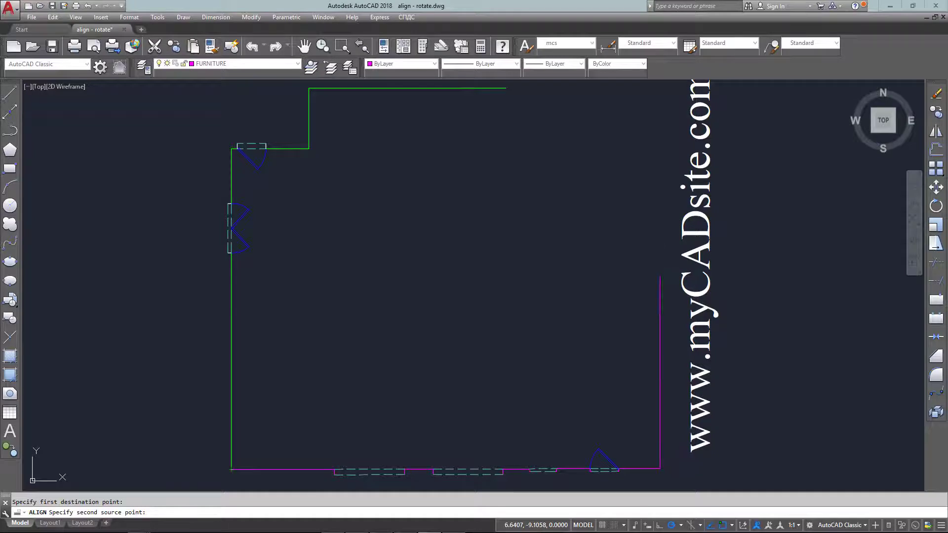
click(660, 277)
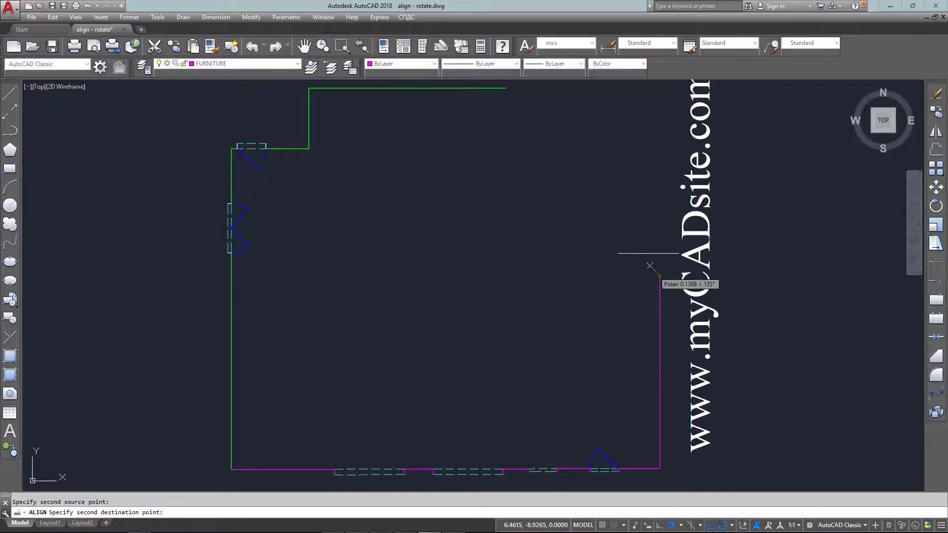
click(505, 88)
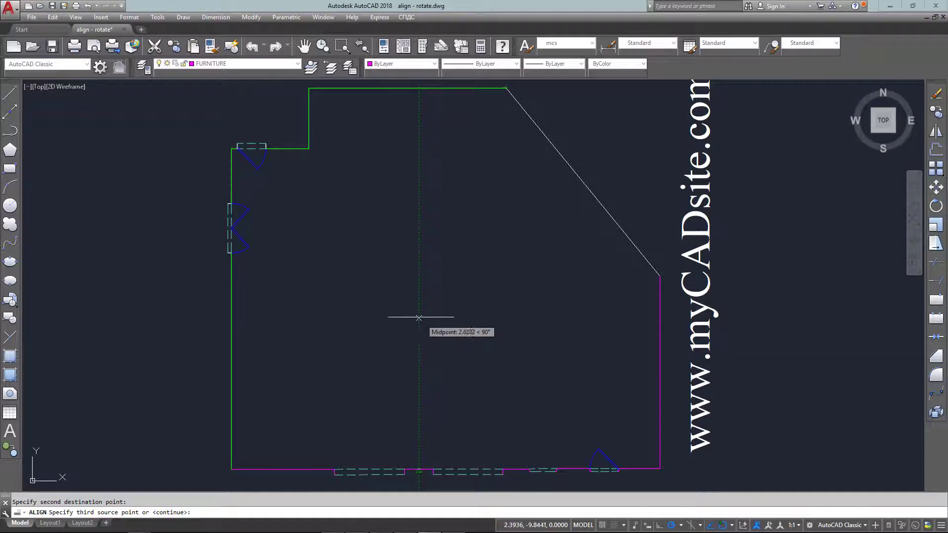
key(Return)
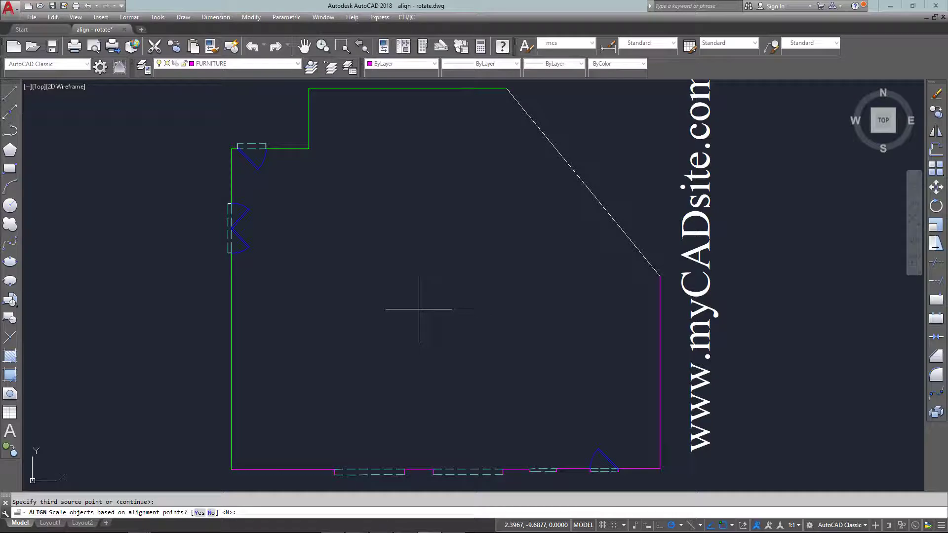
key(Return)
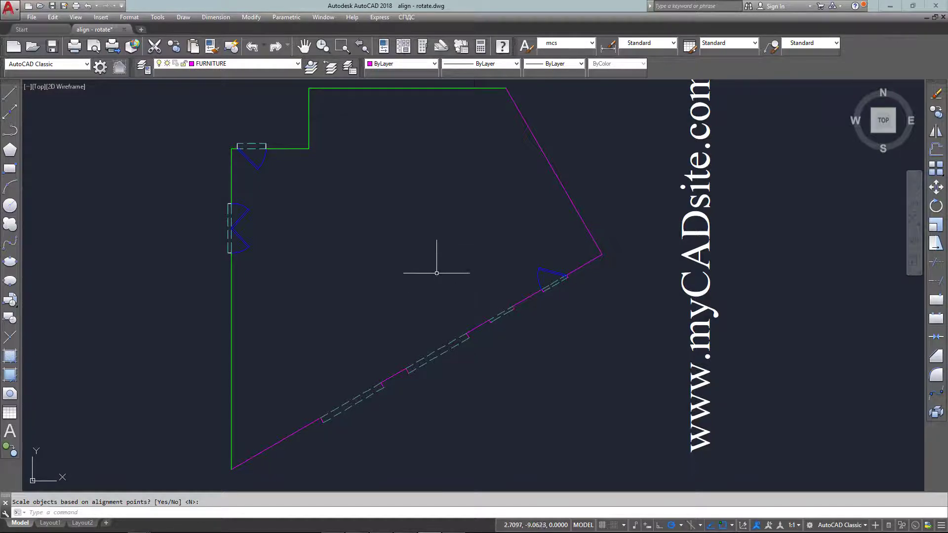
- Zoom to the extents of the whole floor plan
text(z)
key(Return)
text(e)
key(Return)
text(z)
key(Return)
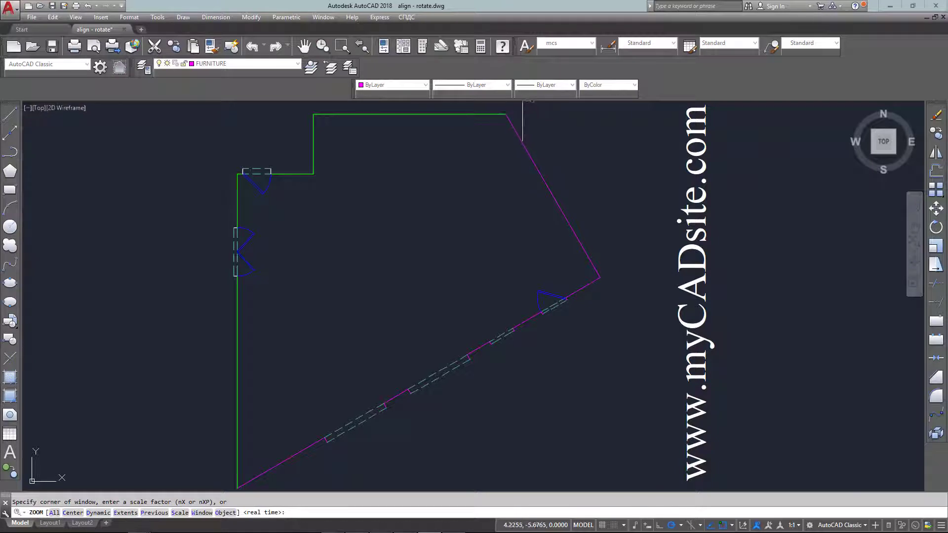
- Try a zero-radius fillet at the top-right corner, then undo it and the alignment
click(507, 117)
click(518, 108)
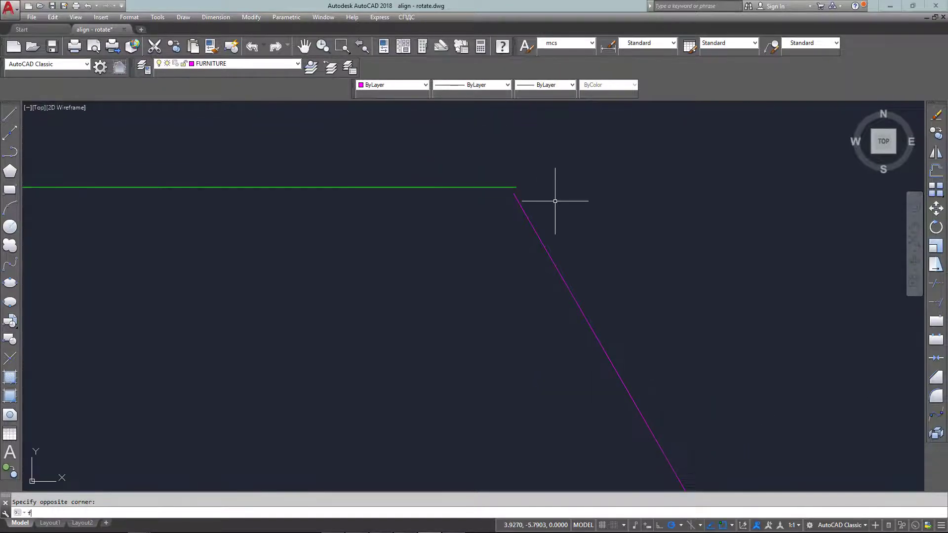
text(f)
key(Return)
text(0)
key(Return)
click(528, 215)
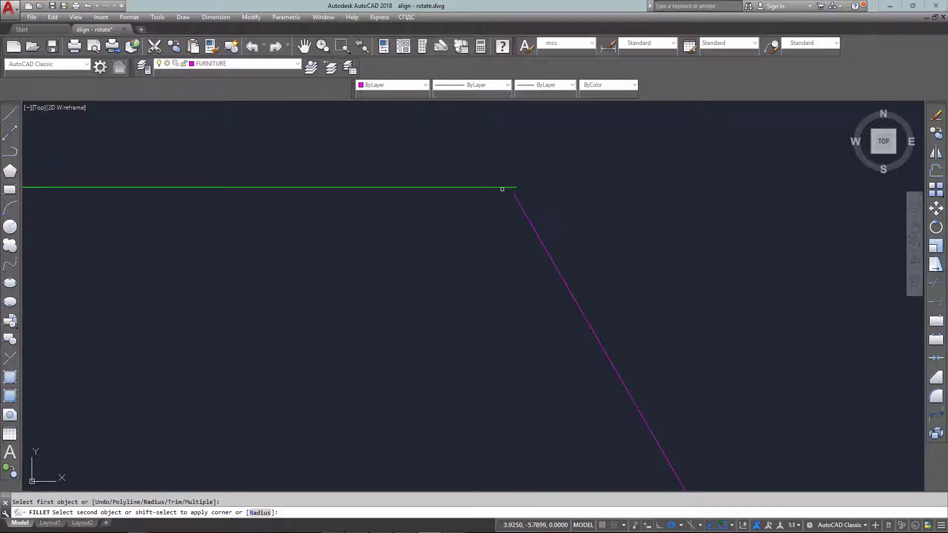
click(502, 188)
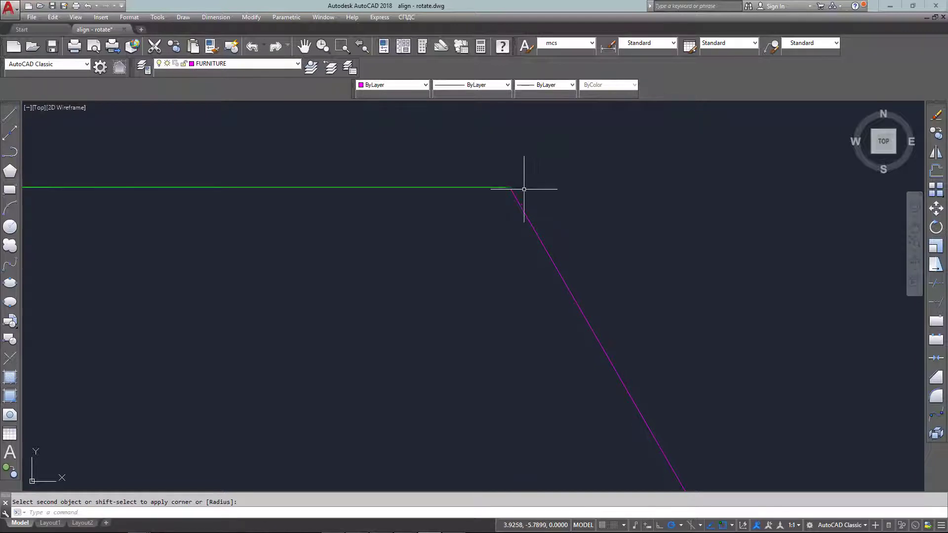
key(ctrl+z)
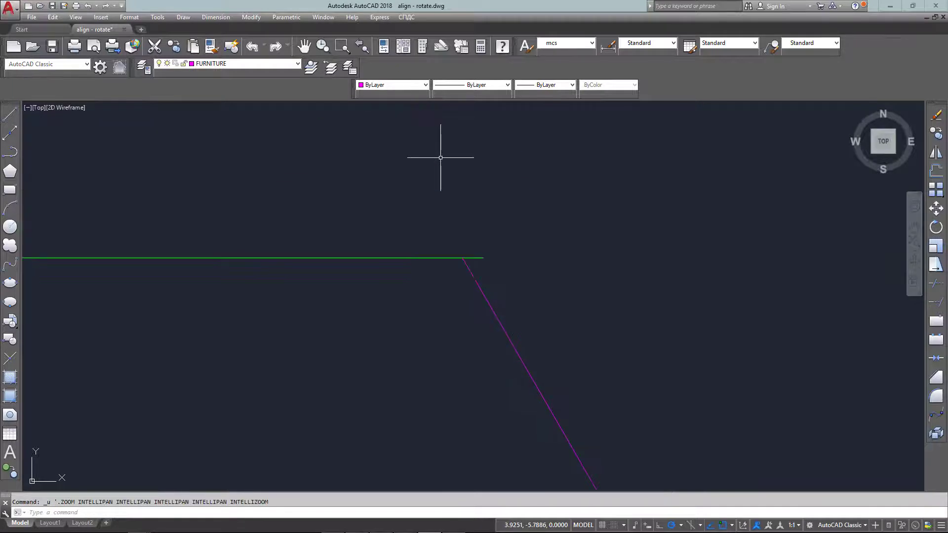
key(ctrl+z)
key(ctrl+z)
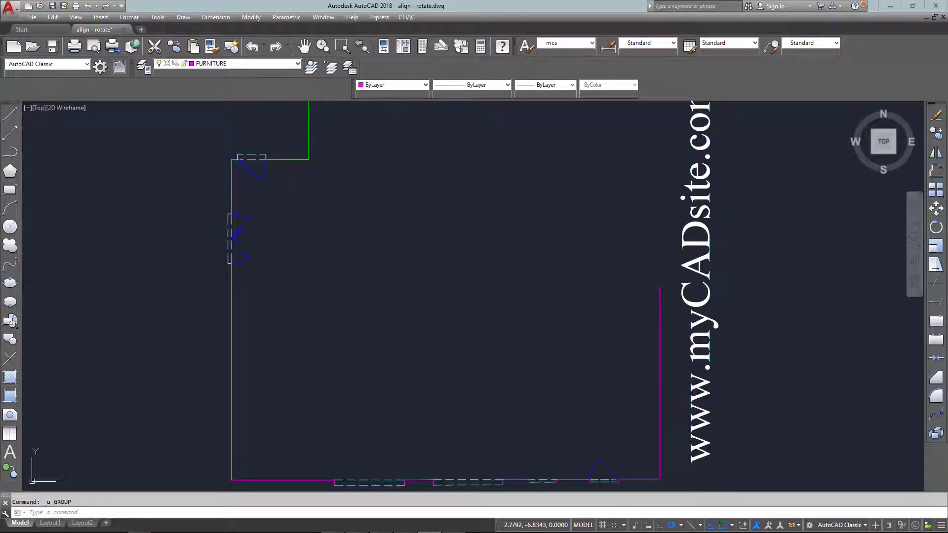
- Start ROTATE and window-select the bottom magenta wall with its doors and windows
scroll(439, 157, down, 2)
middle_drag(438, 157, 404, 178)
scroll(404, 178, up, 2)
scroll(404, 177, down, 2)
middle_click(362, 230)
middle_click(361, 230)
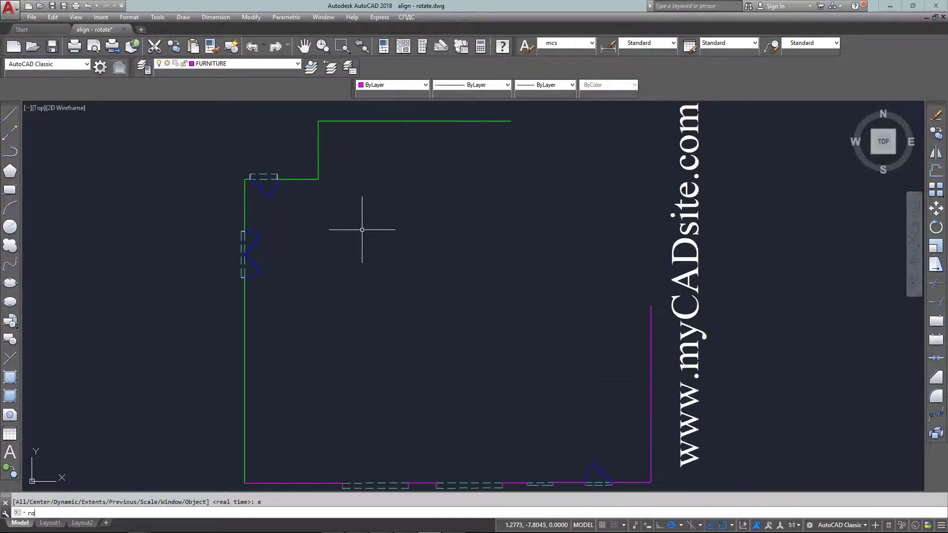
text(ro)
key(Return)
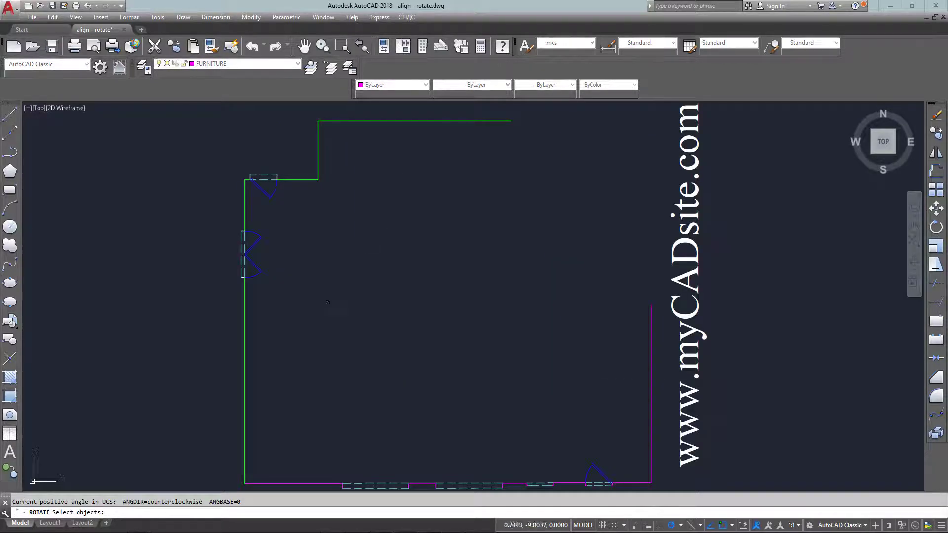
click(286, 273)
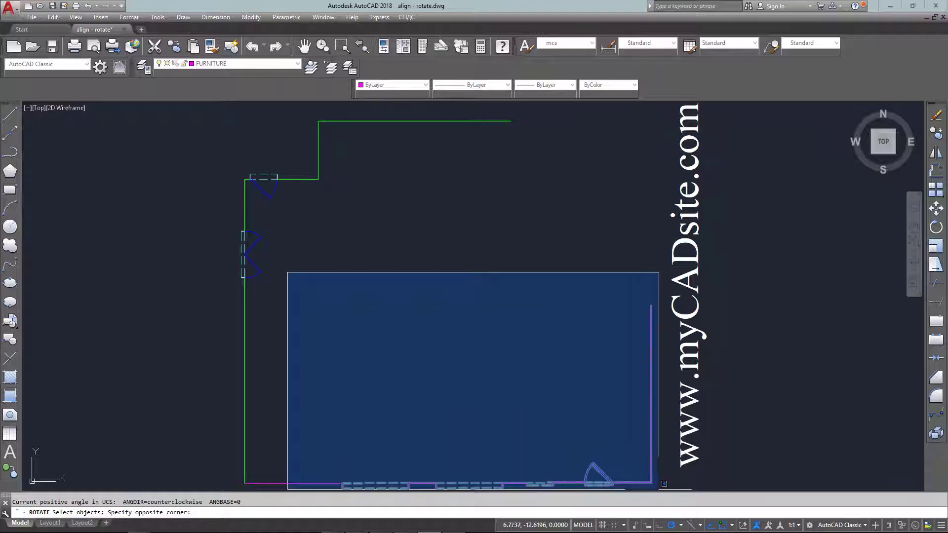
click(662, 488)
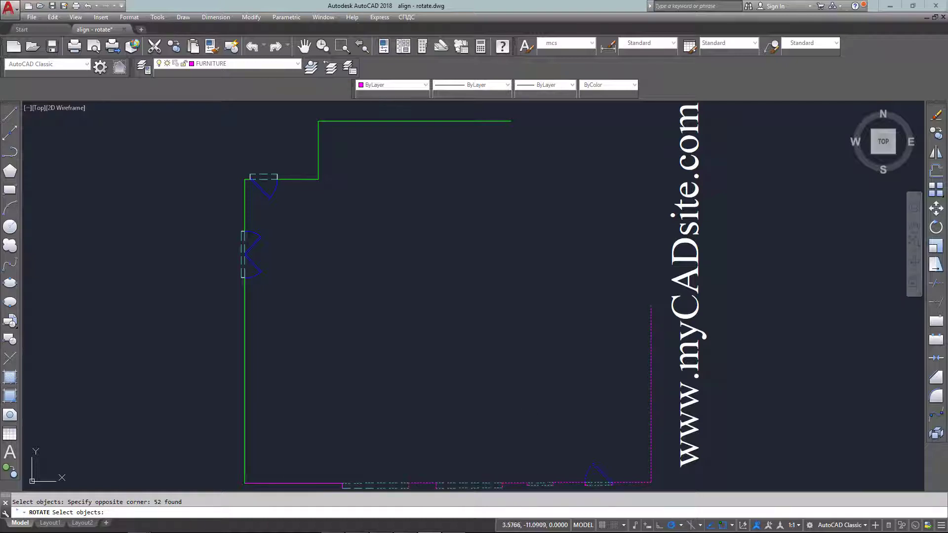
click(628, 380)
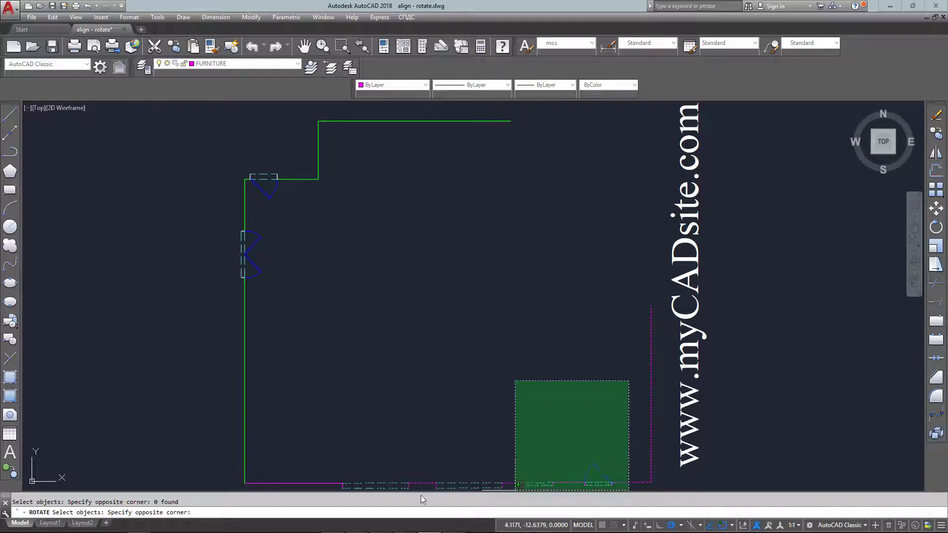
click(280, 487)
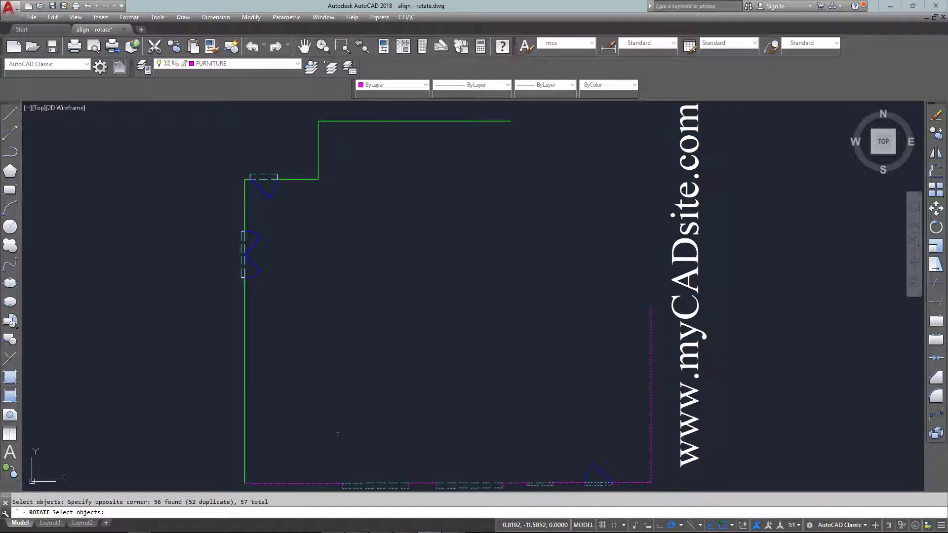
key(Return)
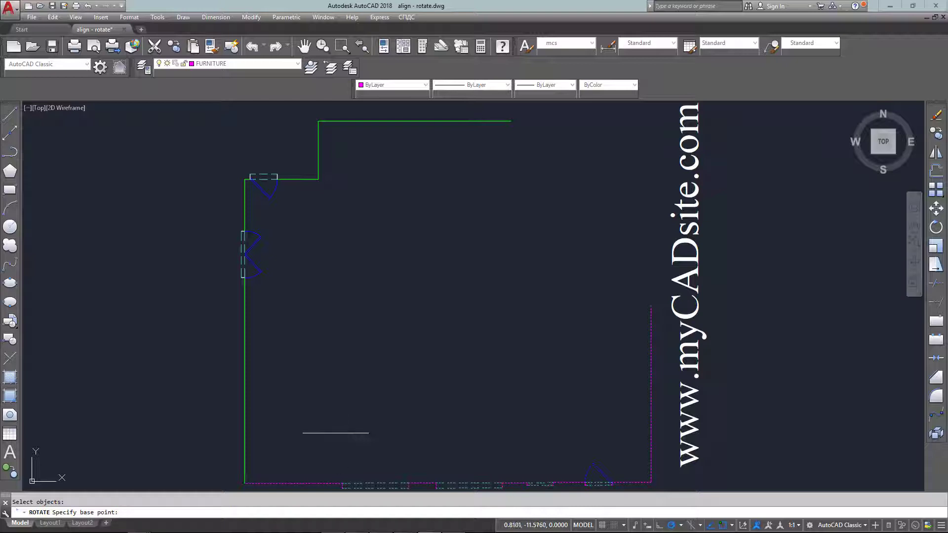
- Rotate about the lower-left corner by reference, swinging the right wall's top onto the top wall's endpoint
click(245, 484)
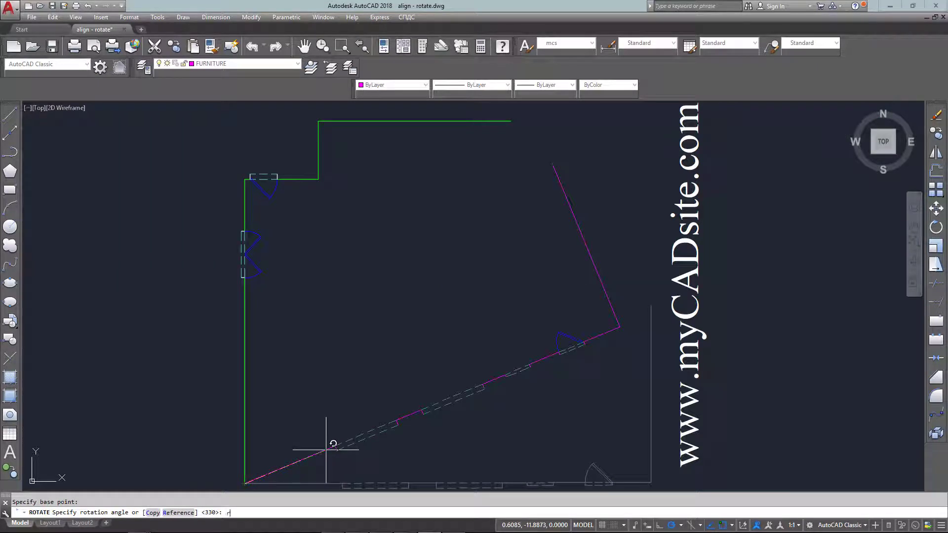
text(r)
key(Return)
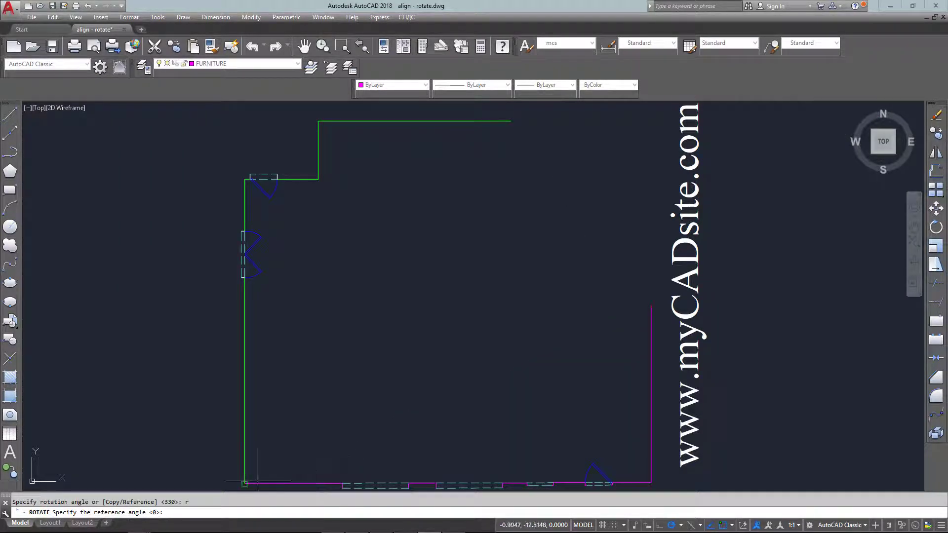
click(245, 483)
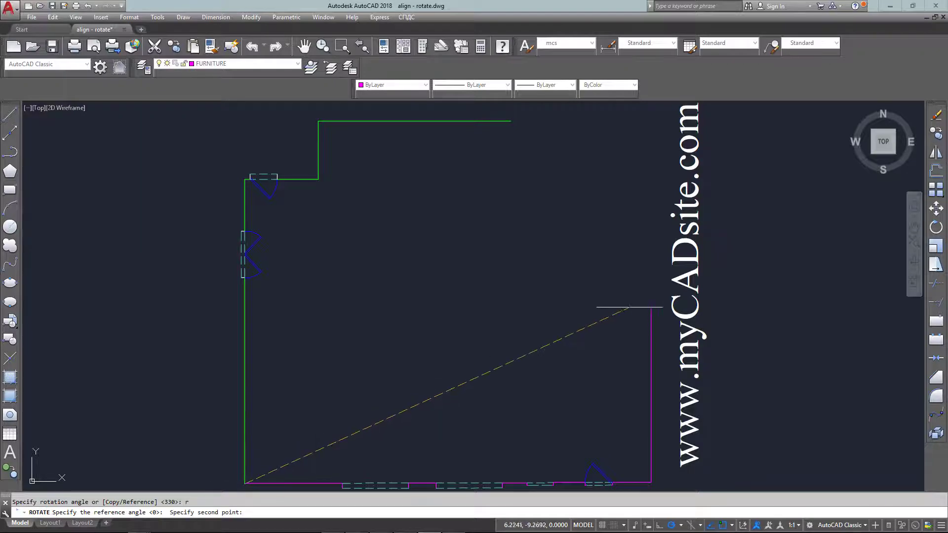
click(635, 307)
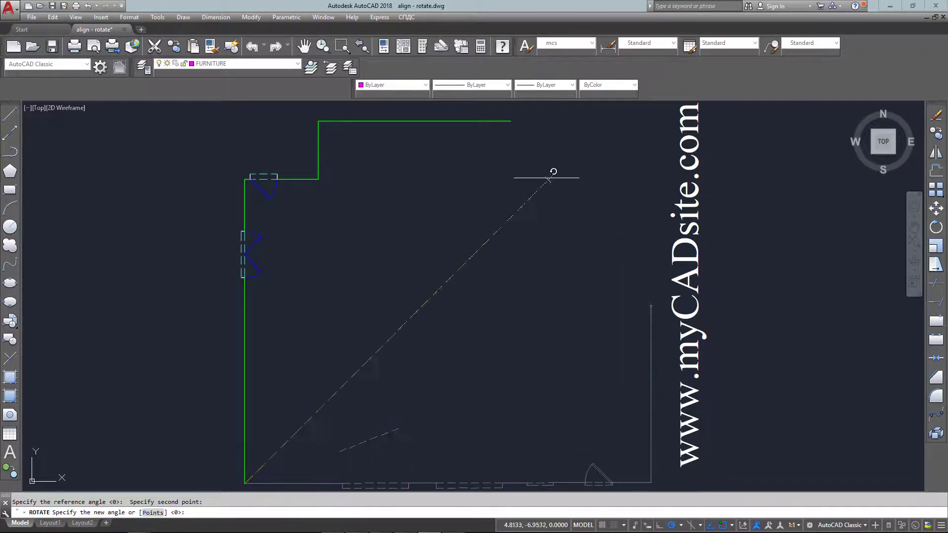
click(510, 120)
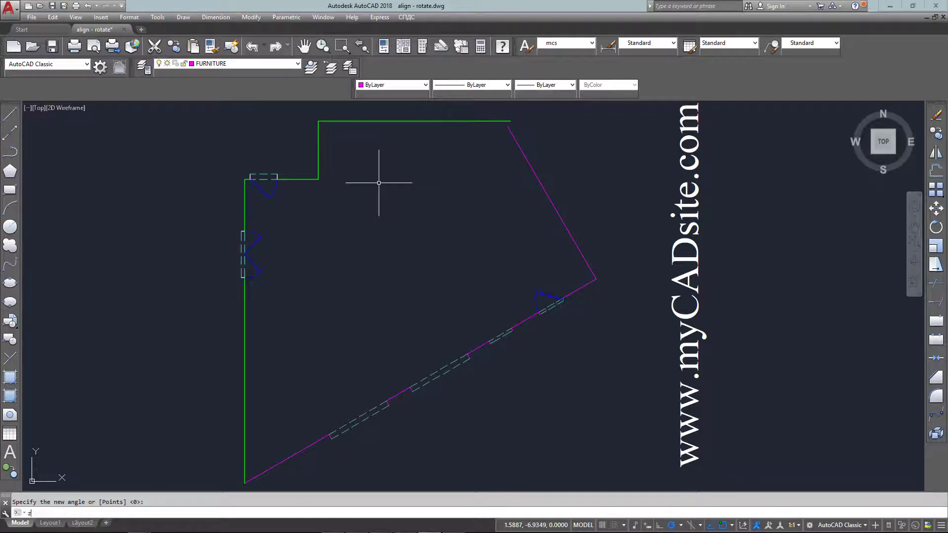
- Zoom in on the top green wall's right end
text(z)
key(Return)
click(406, 153)
scroll(481, 129, up, 1)
click(481, 129)
- Measure the gap between the angled wall's top end and the top wall's right end
text(dist)
key(Return)
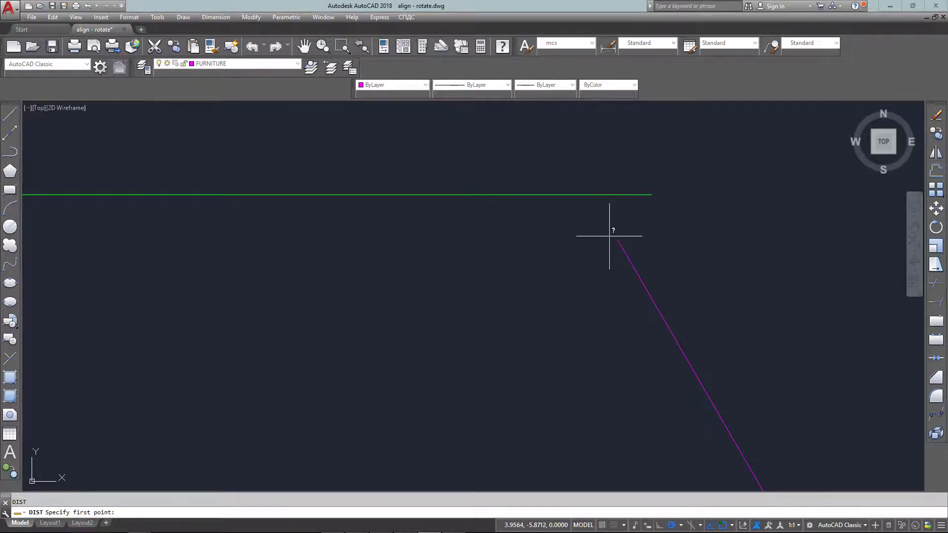
click(617, 240)
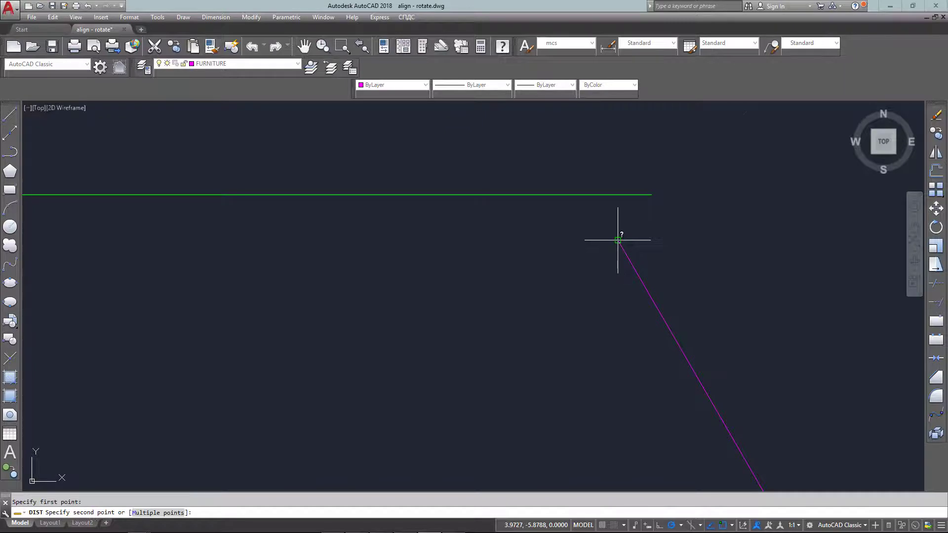
click(653, 196)
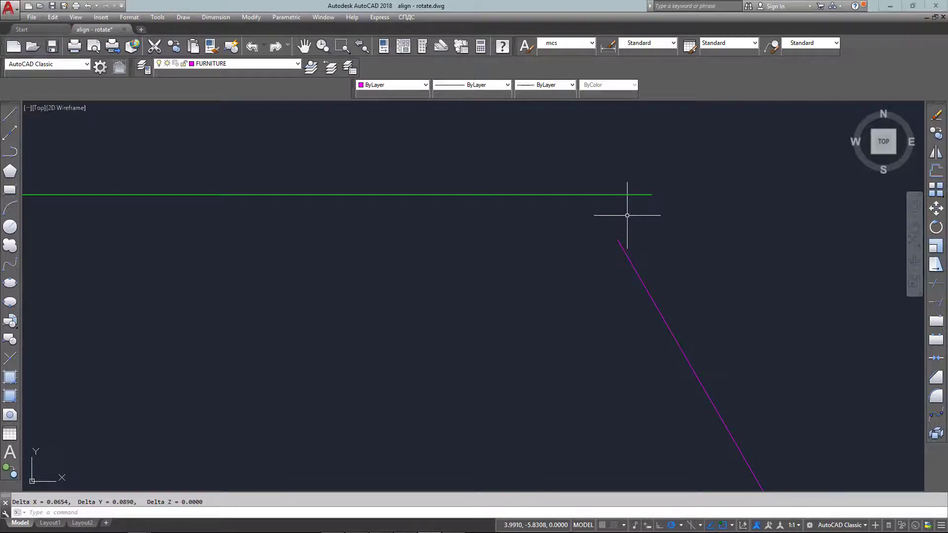
- Fillet the angled magenta wall and top green wall into a sharp zero-radius corner
text(f)
key(Return)
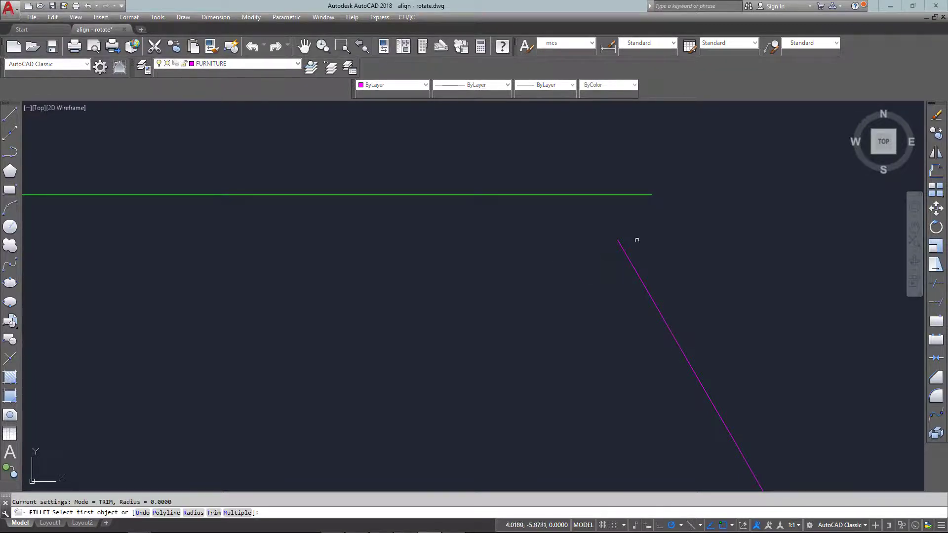
click(625, 249)
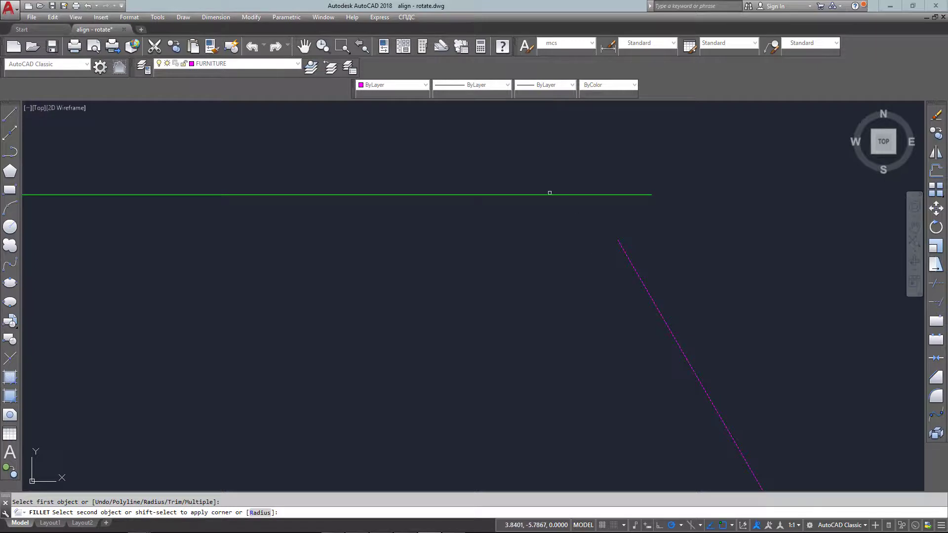
click(550, 195)
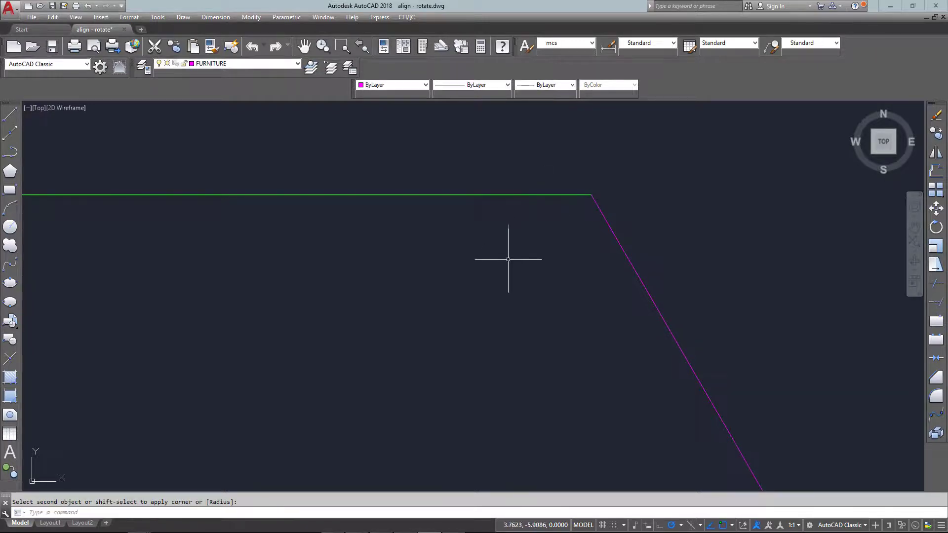
text(z)
key(Return)
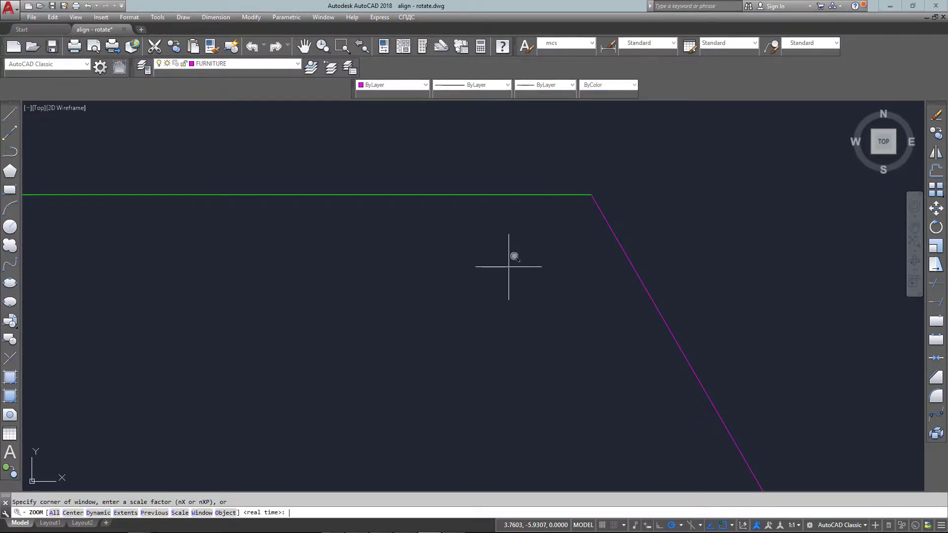
- Return to the previous view and match the green wall's properties onto the magenta walls
text(p)
key(Return)
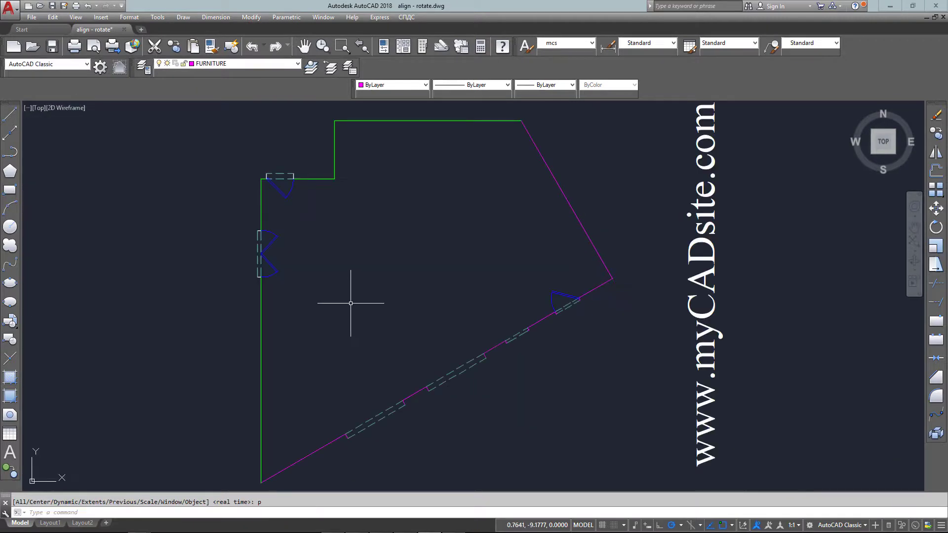
text(ma)
key(Return)
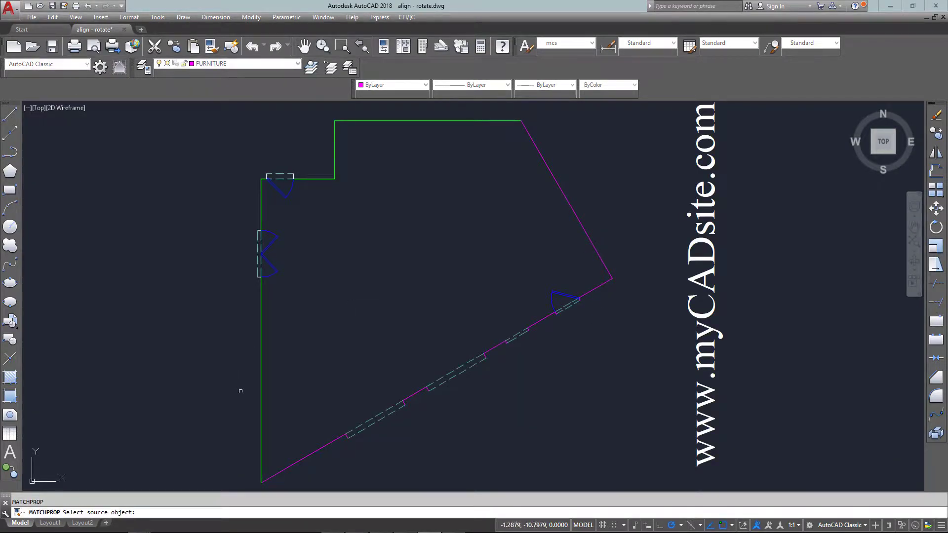
click(260, 412)
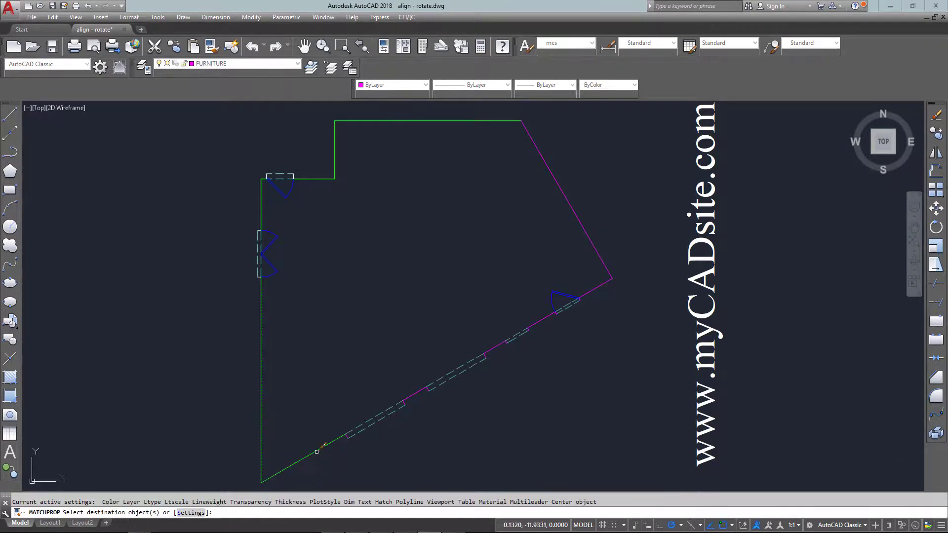
click(414, 393)
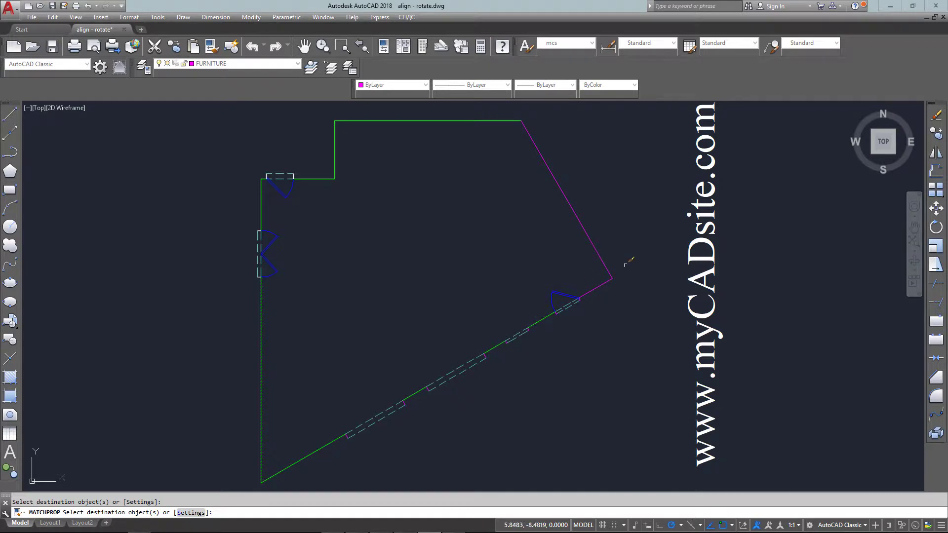
click(599, 292)
scroll(558, 315, up, 5)
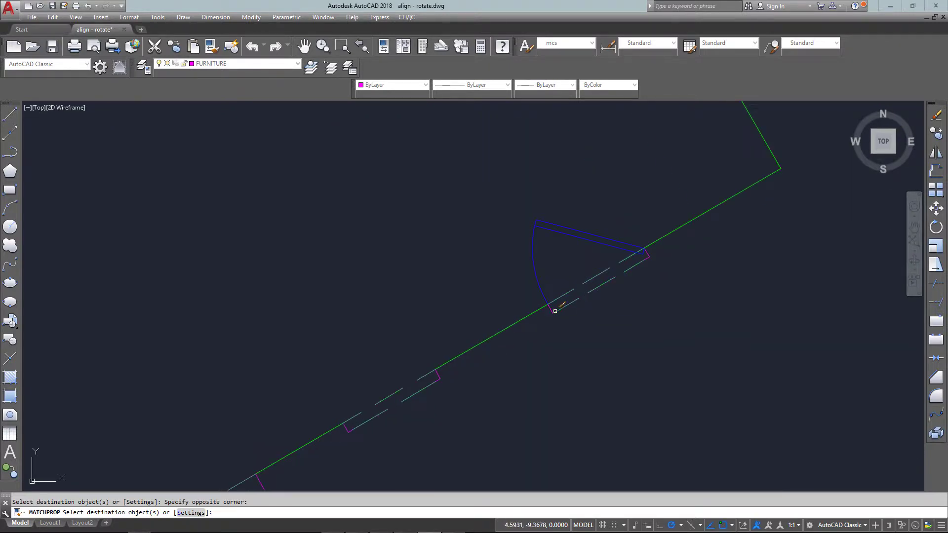
scroll(524, 330, down, 5)
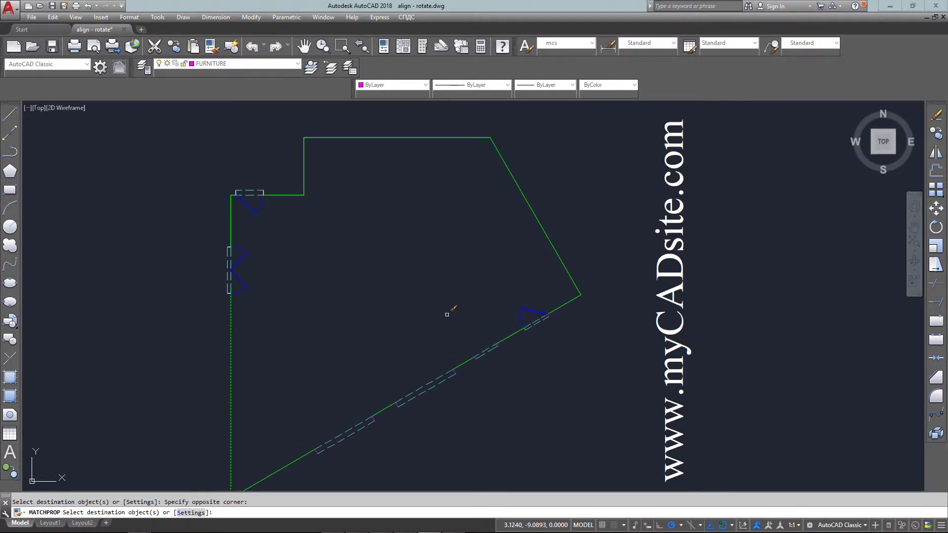
middle_drag(447, 314, 457, 293)
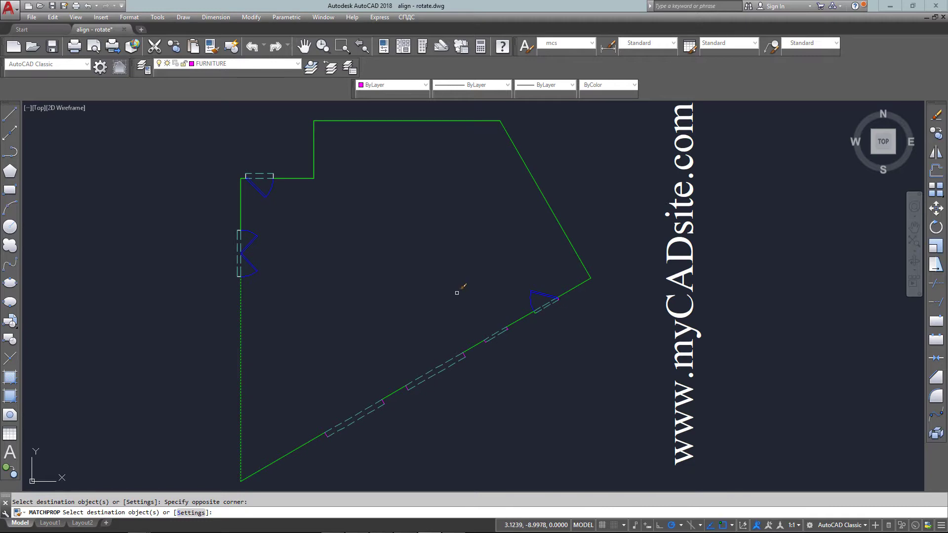
key(Escape)
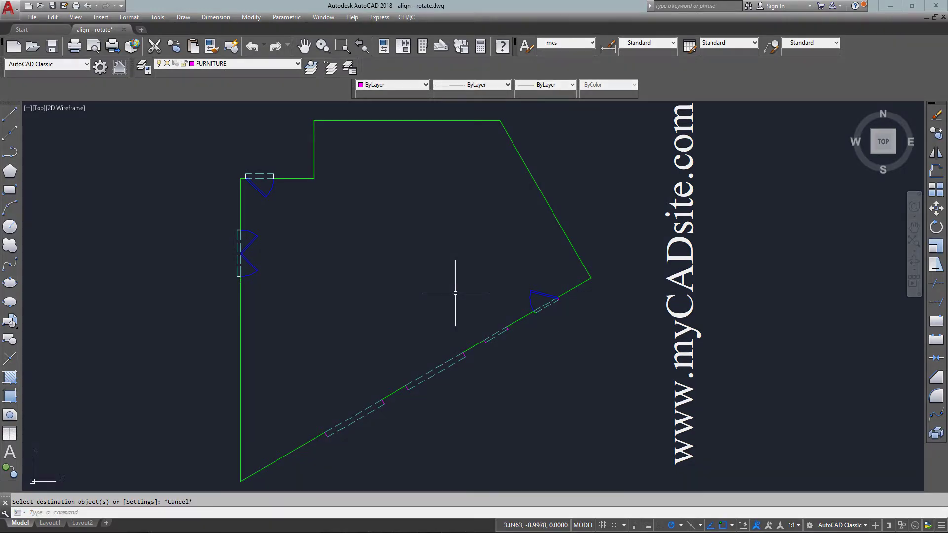